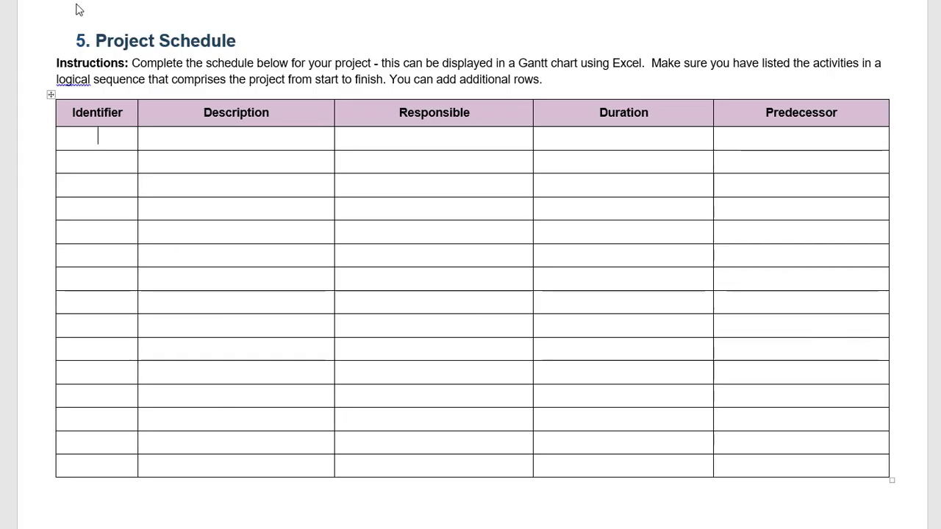
Fill row 1.0 with Develop Survey and its responsible person's name.
{"action": "type", "text": "1.0"}
{"action": "key", "text": "Tab"}
{"action": "type", "text": "D"}
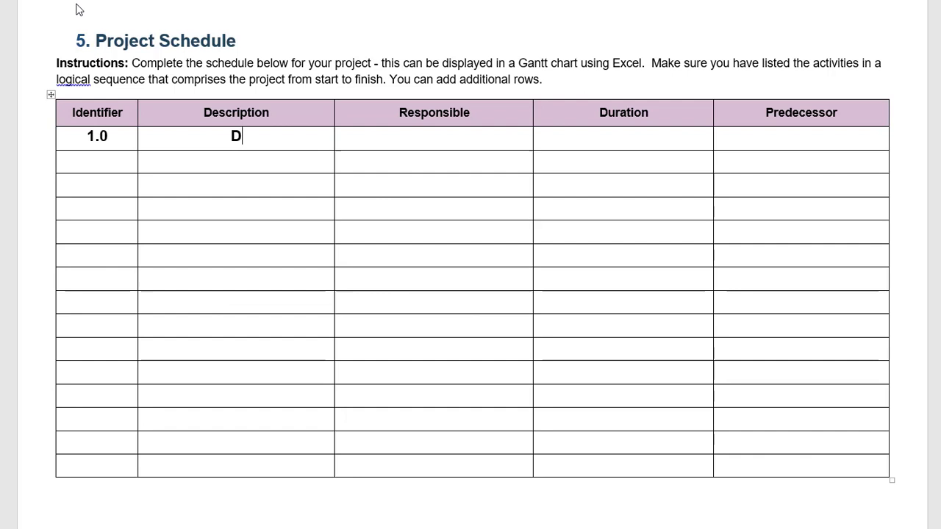
{"action": "type", "text": "evelop Survey"}
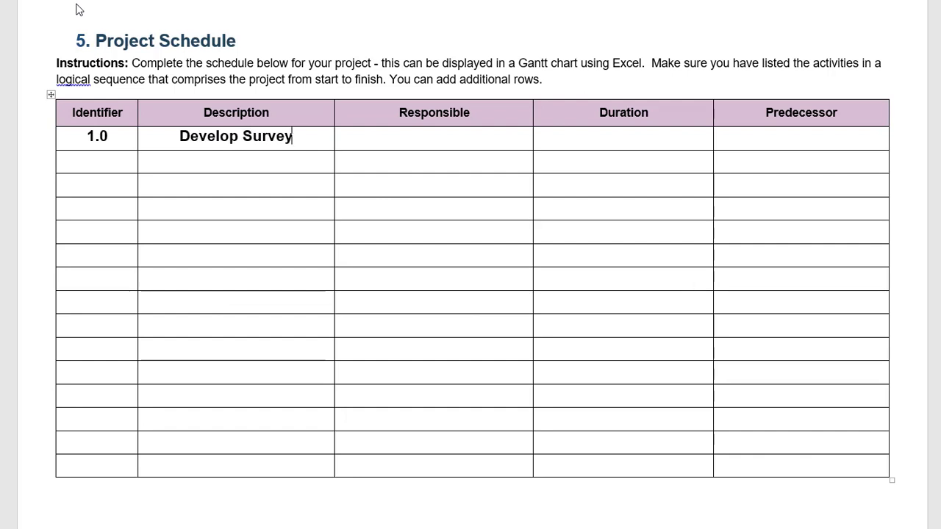
{"action": "left_click", "coordinate": [409, 140]}
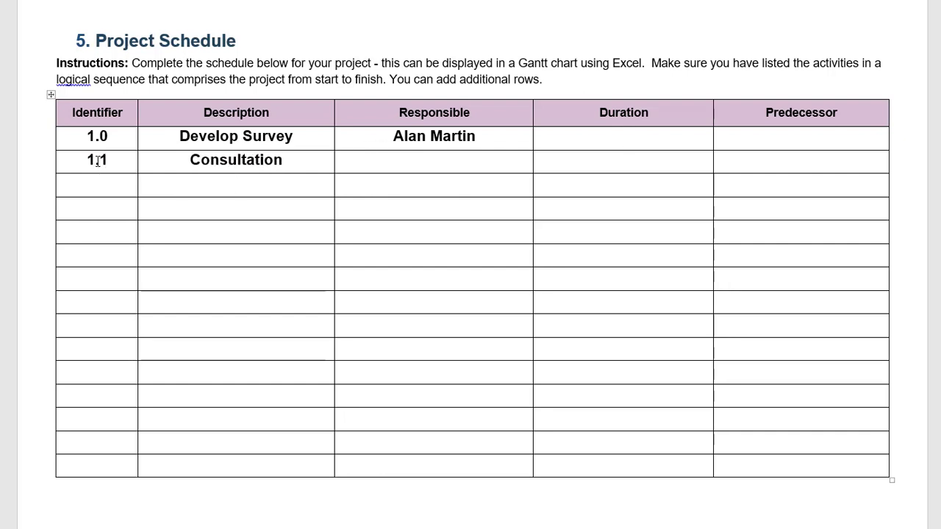
Add row 1.2 Draft survey and row 1.3 Finalise survey to the schedule.
{"action": "type", "text": "1.2"}
{"action": "key", "text": "Tab"}
{"action": "type", "text": "Draft"}
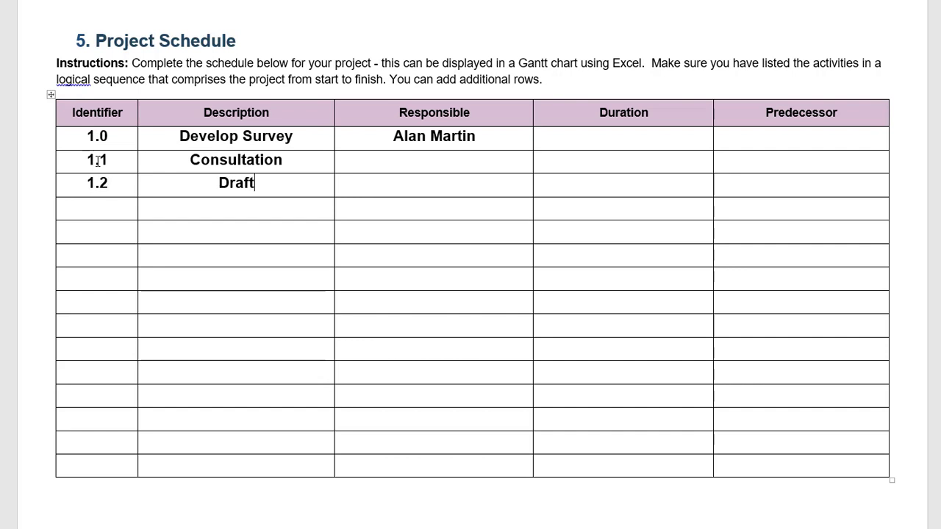
{"action": "type", "text": " survey"}
{"action": "key", "text": "Down"}
{"action": "key", "text": "Left"}
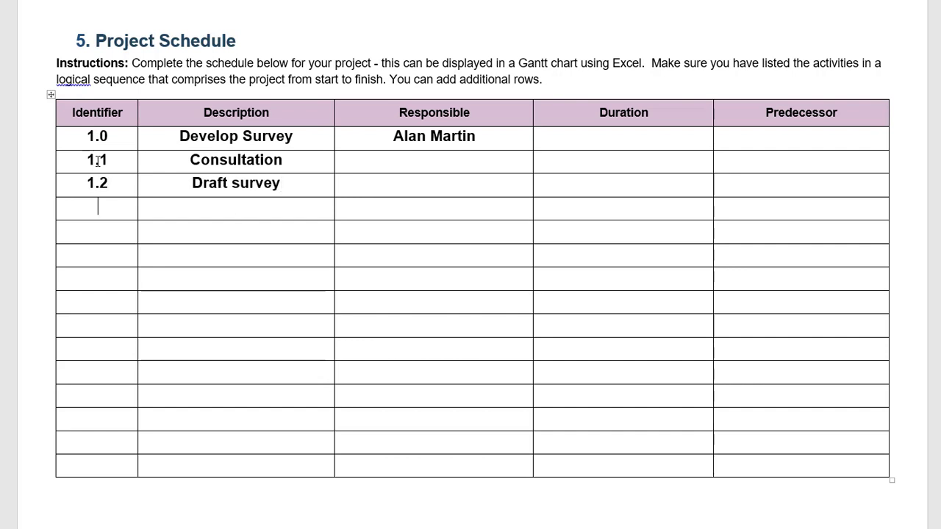
{"action": "type", "text": "1.3"}
{"action": "key", "text": "Tab"}
{"action": "type", "text": "Finalise s"}
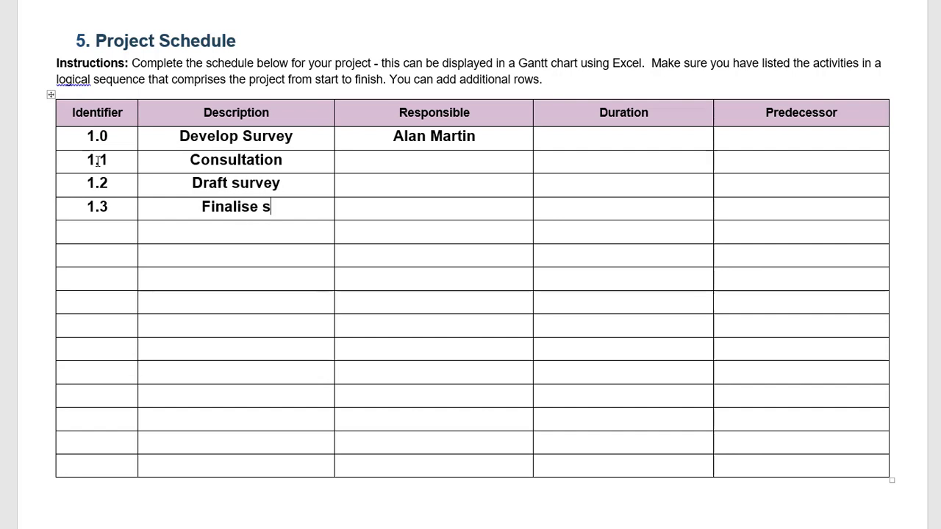
{"action": "type", "text": "urvey"}
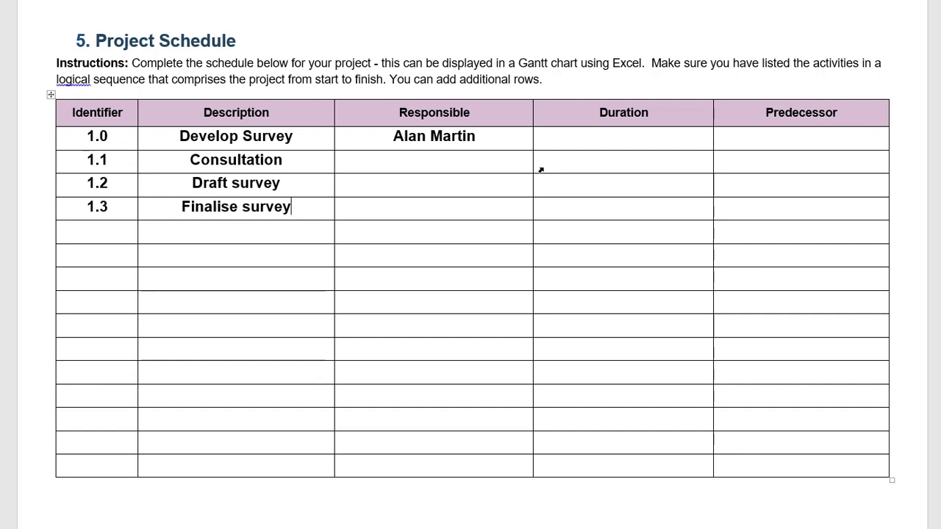
Step through the Responsible cells of rows 1.1, 1.2 and 1.3.
{"action": "left_click", "coordinate": [433, 162]}
{"action": "left_click", "coordinate": [433, 185]}
{"action": "left_click", "coordinate": [437, 211]}
Enter durations of 1 week, 2 weeks and 1 week in the Duration cells of rows 1.1–1.3.
{"action": "left_click", "coordinate": [638, 162]}
{"action": "type", "text": "1 week"}
{"action": "type", "text": "2 weeks"}
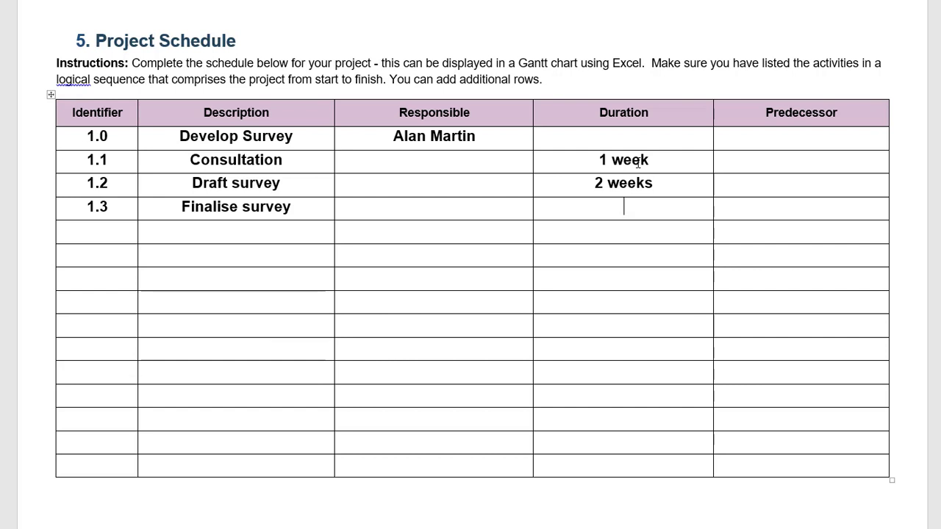
{"action": "key", "text": "Down"}
{"action": "type", "text": "1 week"}
{"action": "left_click", "coordinate": [777, 165]}
Enter predecessors 0, 1.1 and 1.2 in the Predecessor cells of rows 1.1–1.3.
{"action": "type", "text": "0"}
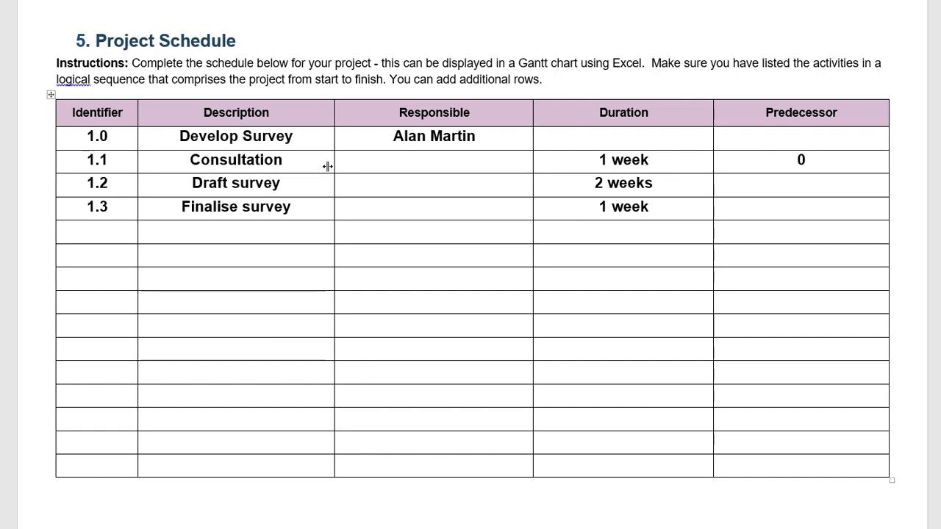
{"action": "left_click", "coordinate": [802, 189]}
{"action": "type", "text": "1.1"}
{"action": "left_click", "coordinate": [824, 209]}
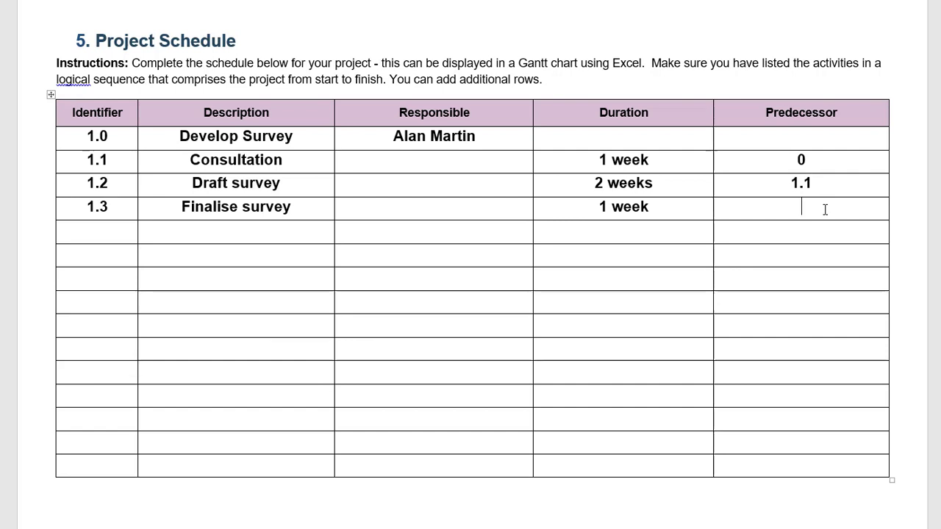
{"action": "type", "text": "1.2"}
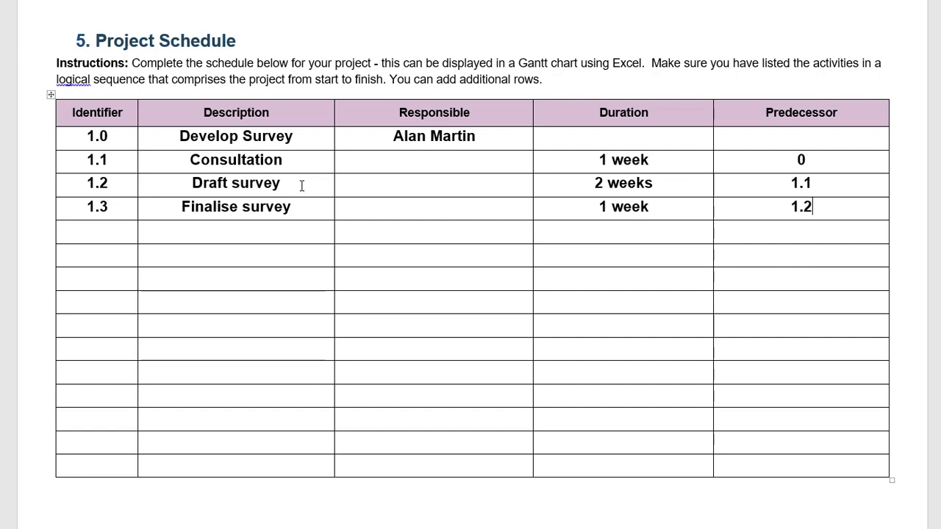
{"action": "left_click", "coordinate": [305, 211]}
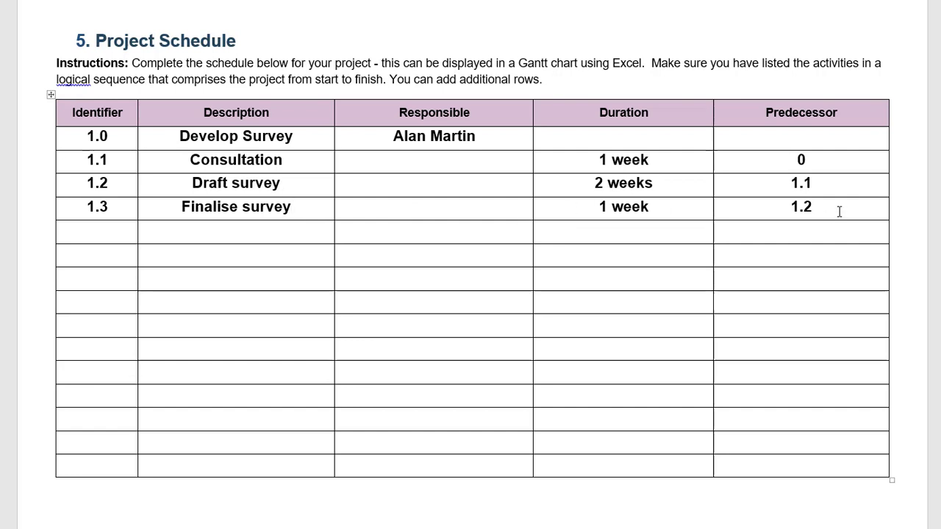
Start row 2.0 below row 1.3 with the description Implement Survey.
{"action": "left_click", "coordinate": [116, 232]}
{"action": "key", "text": "Tab"}
{"action": "type", "text": "Implement "}
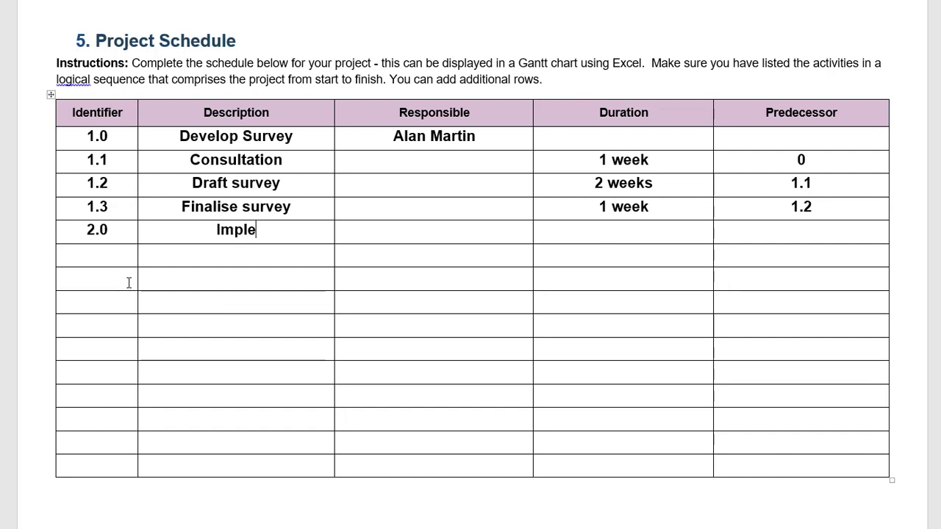
{"action": "type", "text": "Survey"}
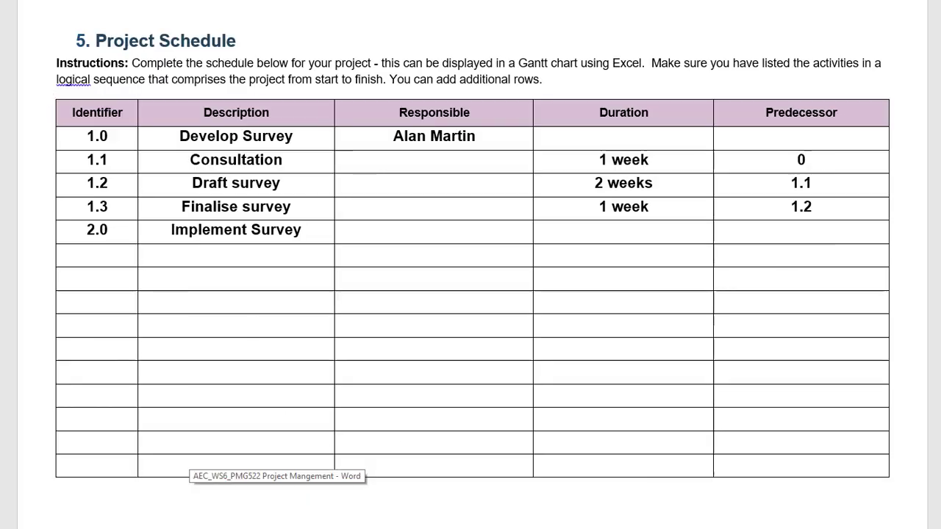
Add row 2.1 Distribution List and row 2.2 Draft communications.
{"action": "left_click", "coordinate": [97, 255]}
{"action": "type", "text": "2.1"}
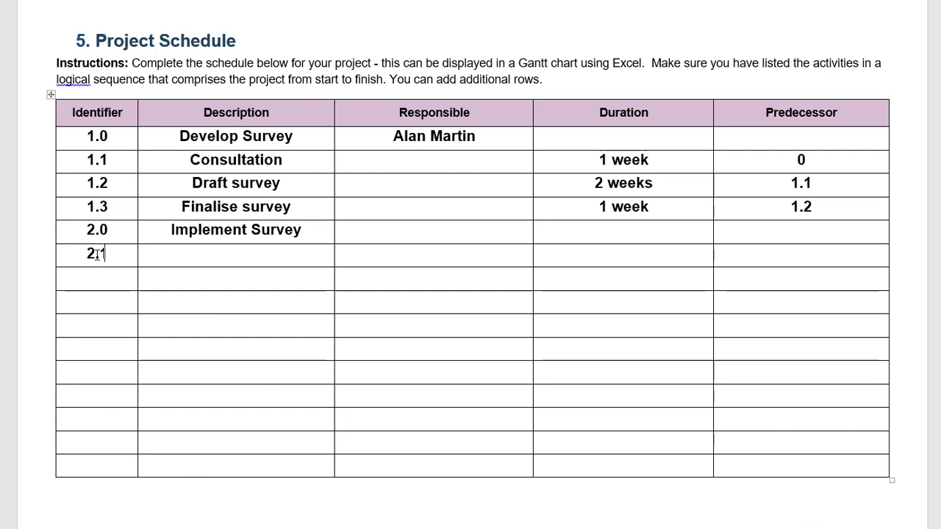
{"action": "key", "text": "Tab"}
{"action": "type", "text": "Distri"}
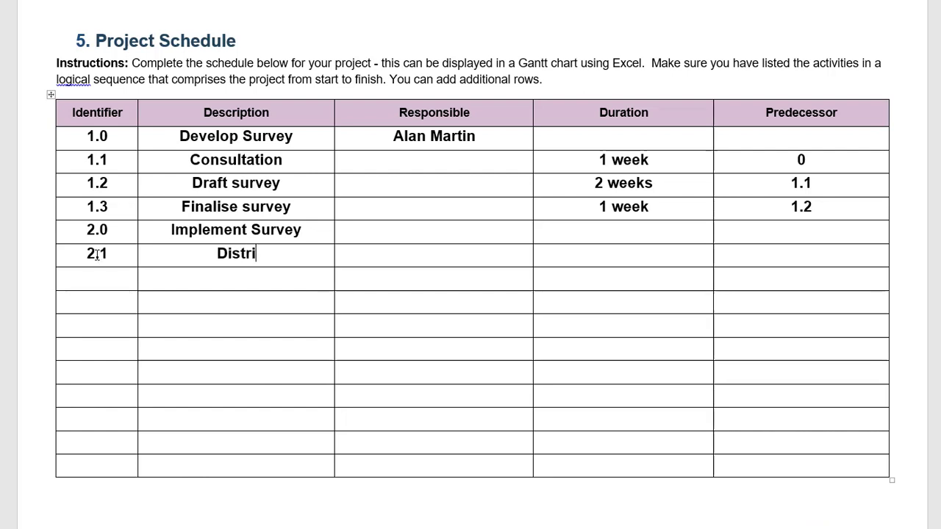
{"action": "type", "text": "bution List"}
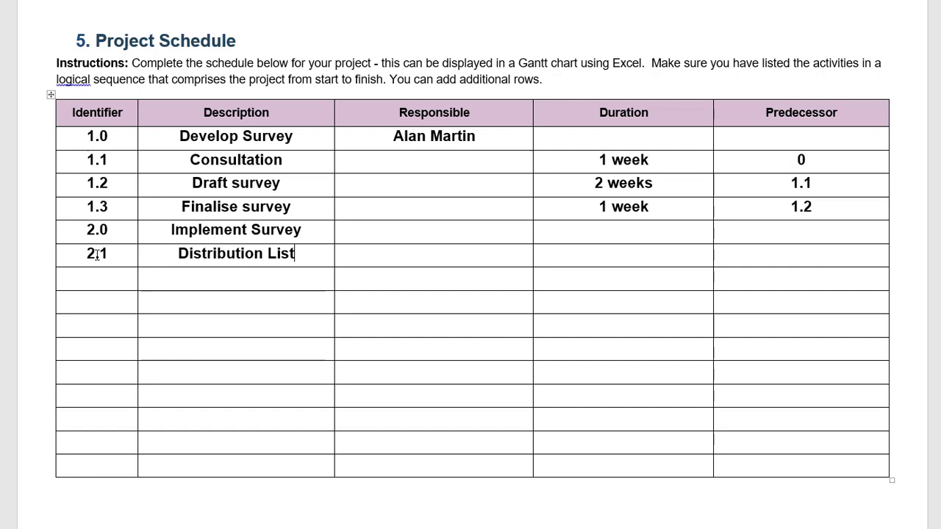
{"action": "key", "text": "Down"}
{"action": "key", "text": "Left"}
{"action": "type", "text": "2.2"}
{"action": "left_click", "coordinate": [243, 284]}
{"action": "type", "text": "Draft communications"}
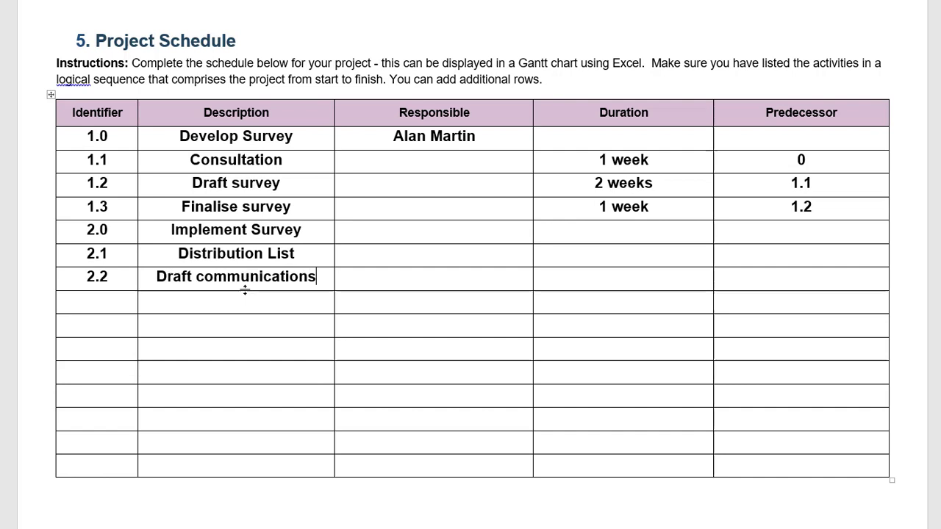
Add row 2.3 Launch survey below Draft communications.
{"action": "key", "text": "Down"}
{"action": "key", "text": "Left"}
{"action": "type", "text": "2.3"}
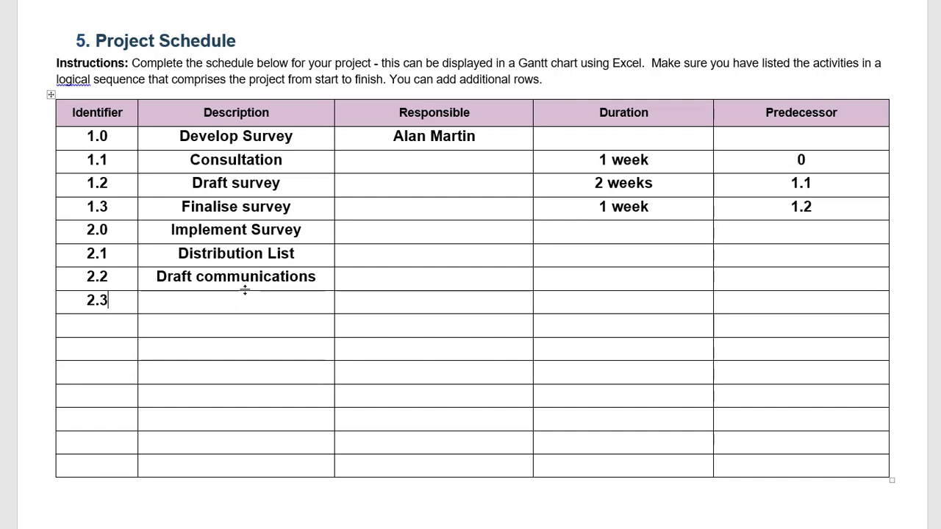
{"action": "key", "text": "Tab"}
{"action": "type", "text": "Launch survey"}
Type the responsible person's name into row 2.0's Responsible cell.
{"action": "left_click", "coordinate": [363, 232]}
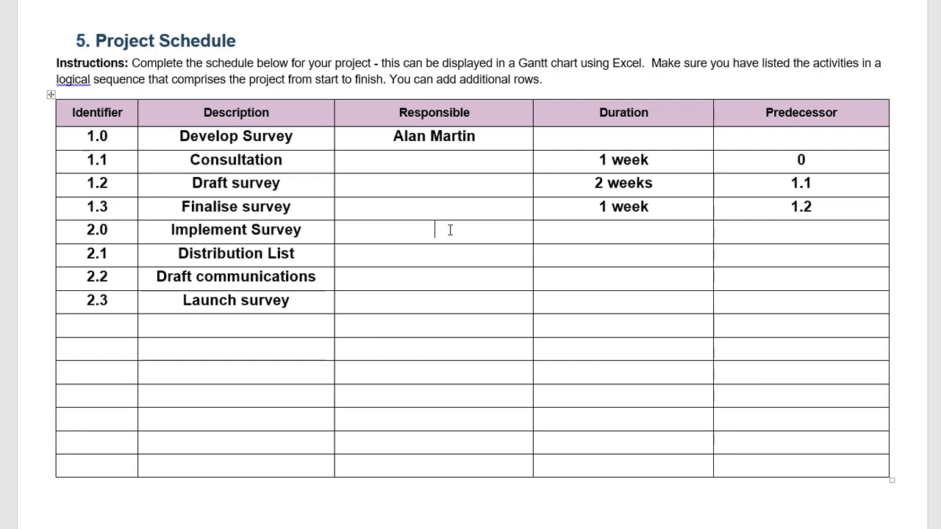
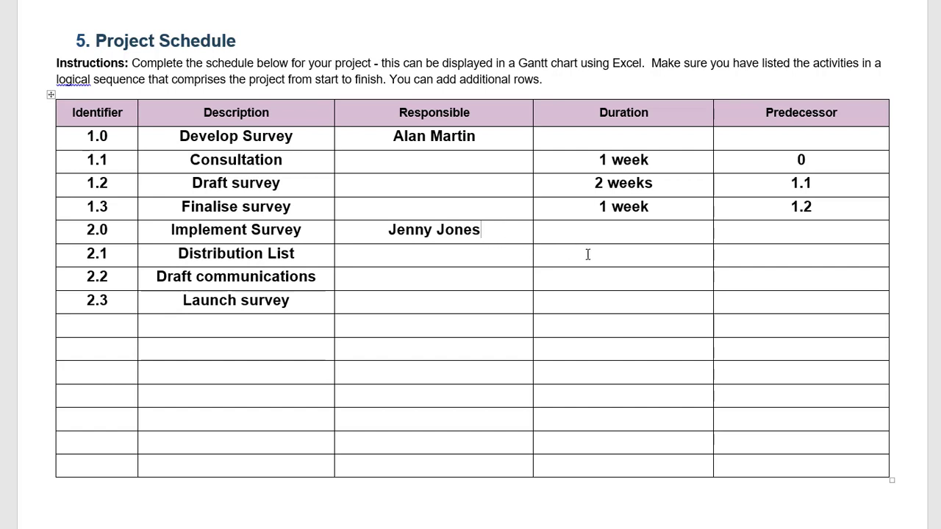
Enter 1 week, 1 week and 1 day in the Duration cells of rows 2.1–2.3.
{"action": "left_click", "coordinate": [630, 259]}
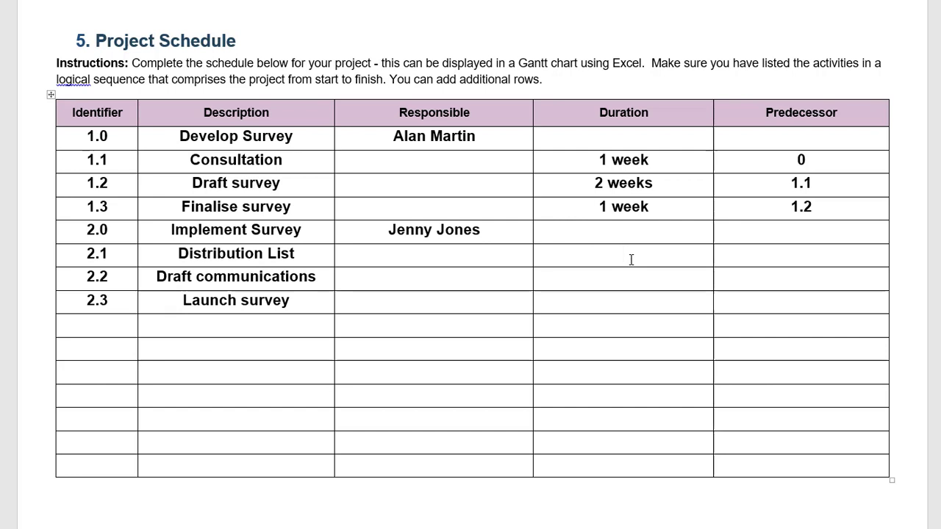
{"action": "type", "text": "1 week"}
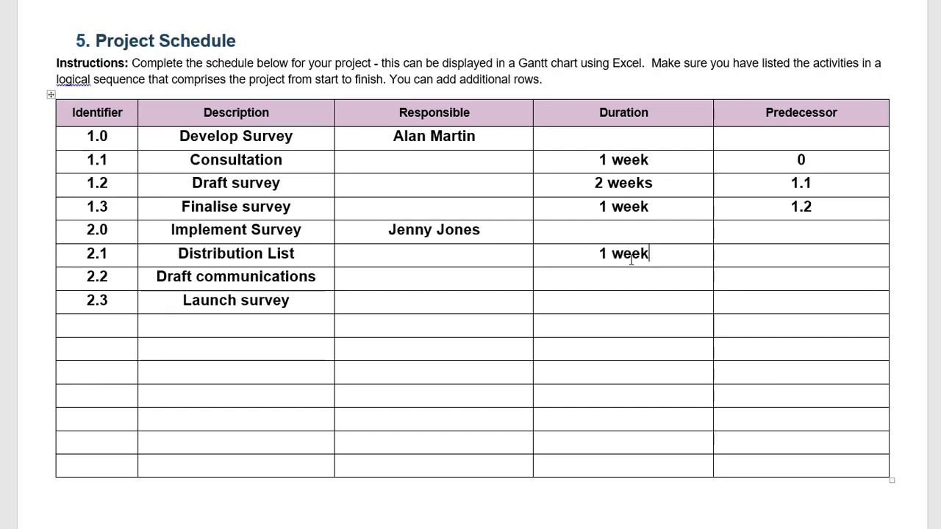
{"action": "key", "text": "Down"}
{"action": "type", "text": "1 week"}
{"action": "key", "text": "Down"}
{"action": "type", "text": "1 day"}
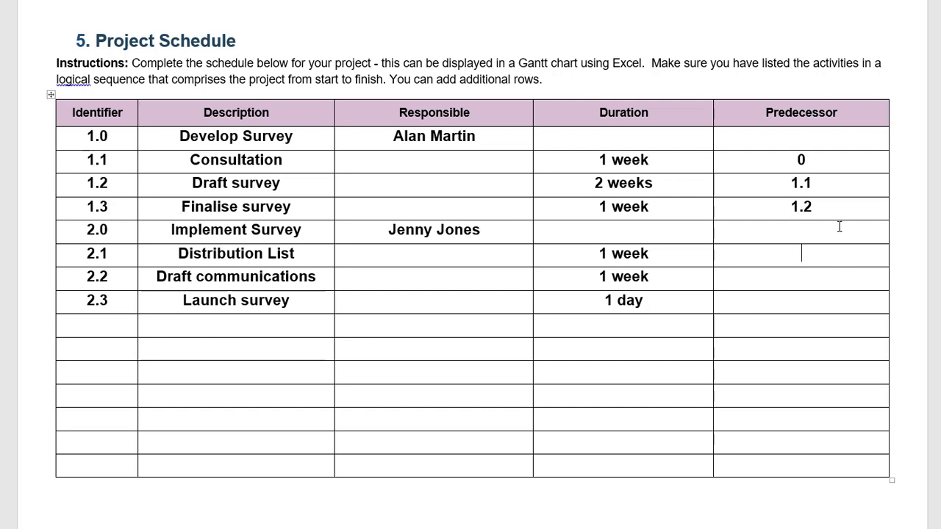
Enter 1.0, 0, 1.2 and 2.2 down the Predecessor column for rows 2.0–2.3.
{"action": "left_click", "coordinate": [815, 234]}
{"action": "type", "text": "1.0"}
{"action": "type", "text": "0"}
{"action": "key", "text": "Down"}
{"action": "type", "text": "1.2"}
{"action": "type", "text": "2.2"}
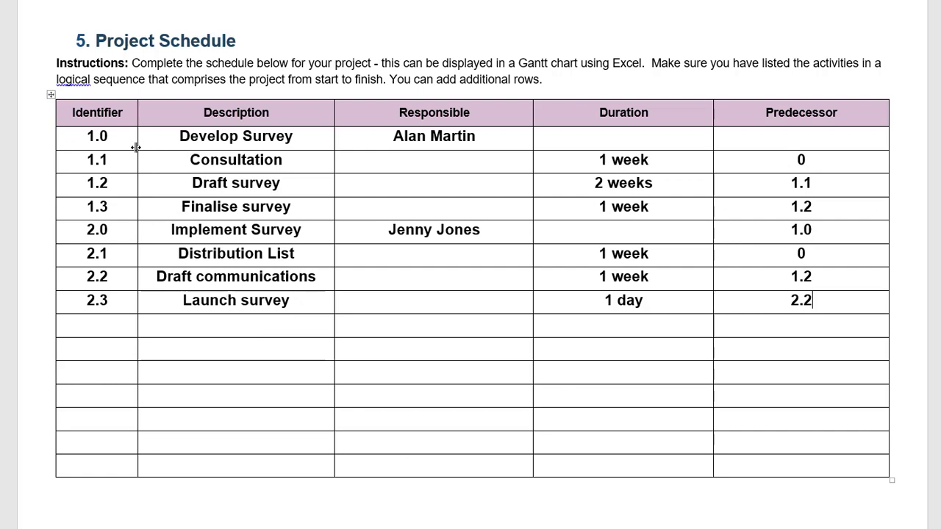
Type the responsible people's names for rows 1.1, 1.2 and 1.3.
{"action": "left_click", "coordinate": [122, 332]}
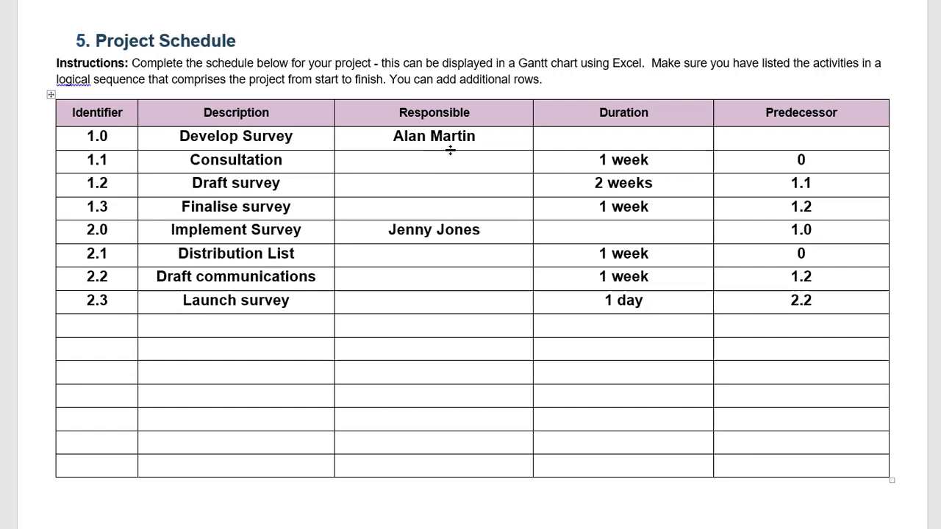
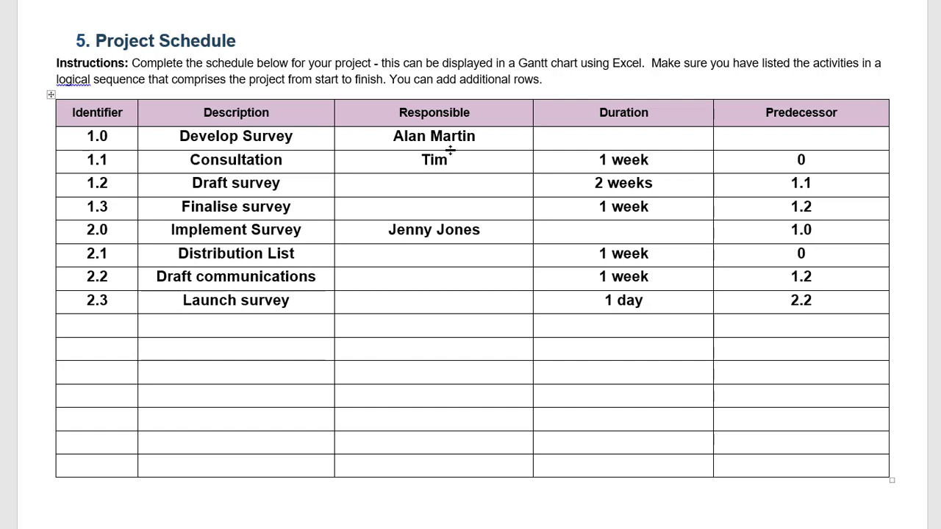
{"action": "key", "text": "Down"}
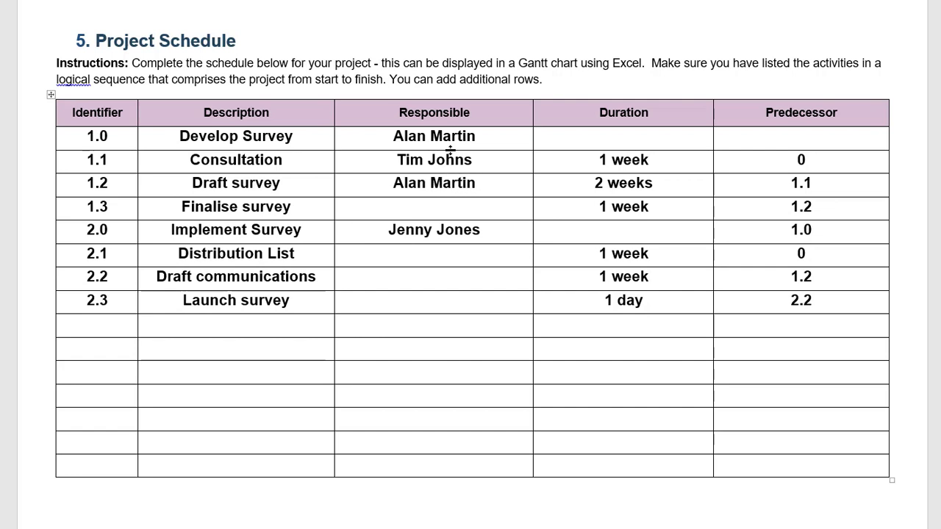
{"action": "key", "text": "Down"}
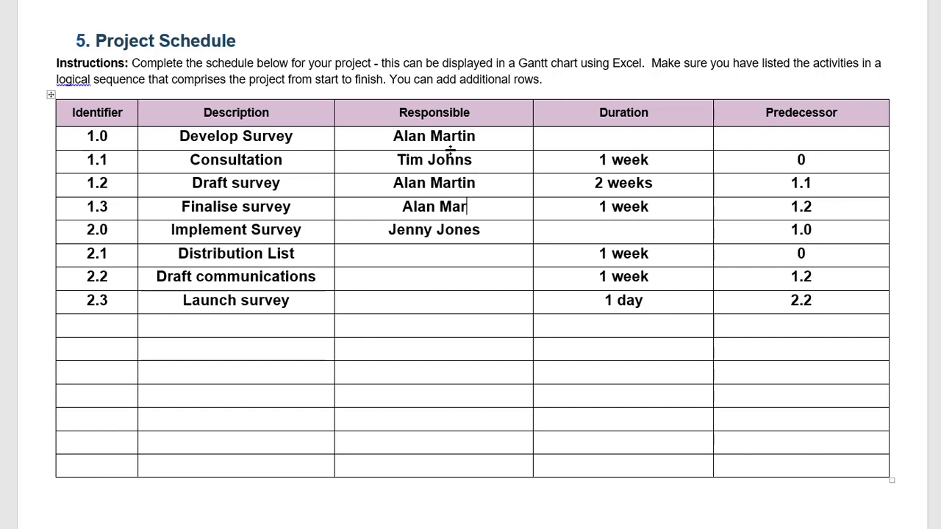
Type the responsible person's name for rows 2.1, 2.2 and 2.3.
{"action": "key", "text": "Down"}
{"action": "key", "text": "Down"}
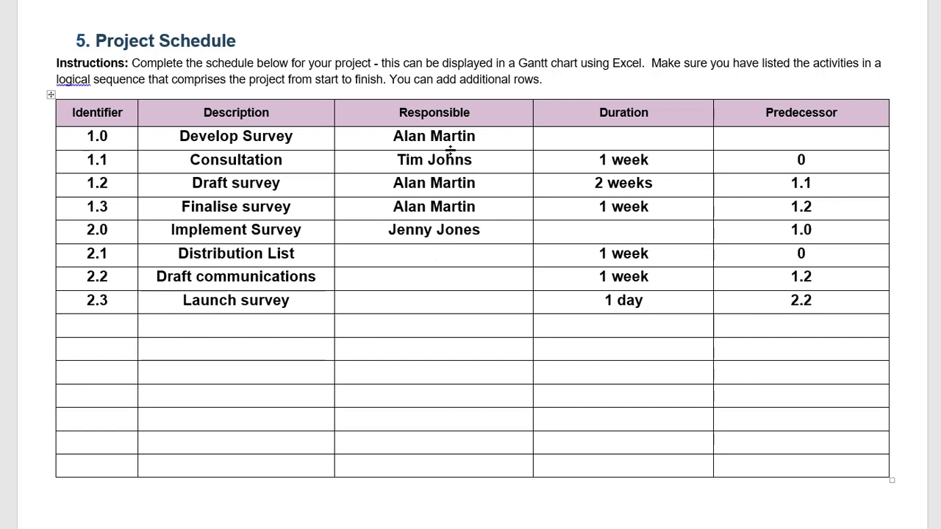
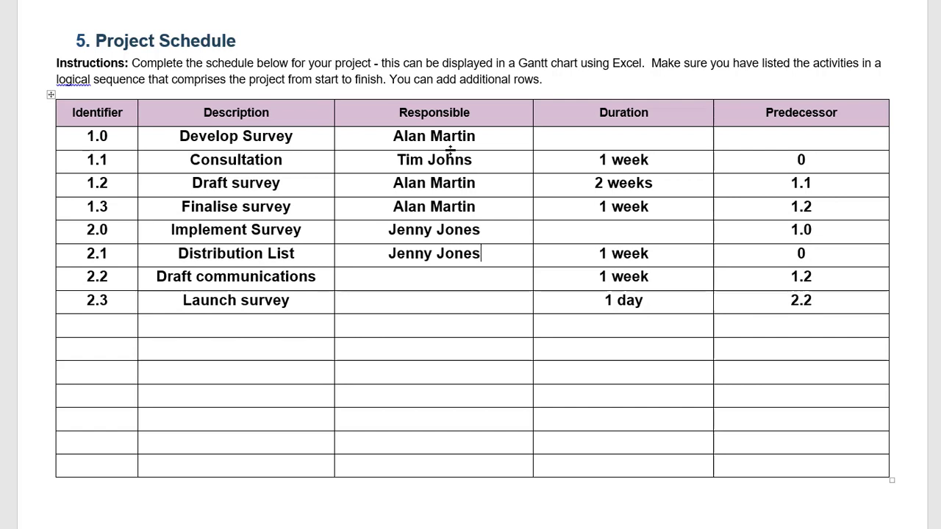
{"action": "key", "text": "Down"}
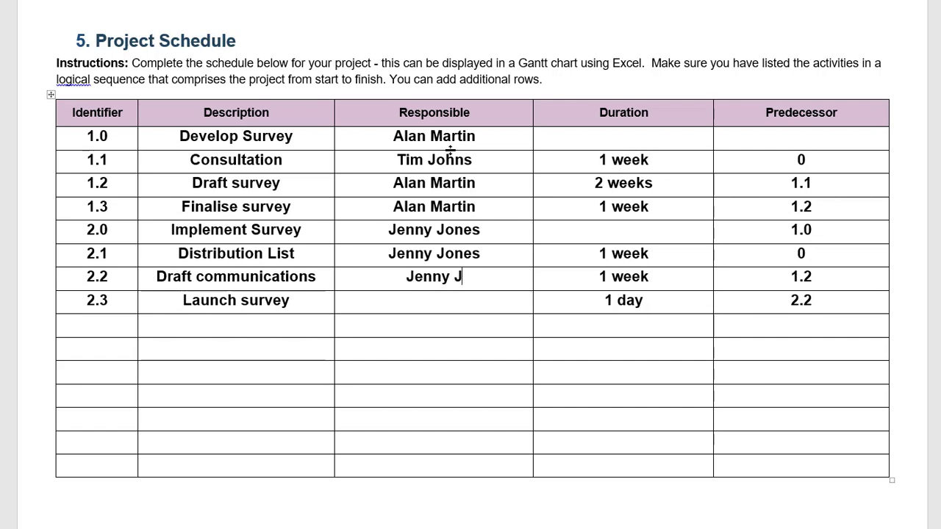
{"action": "key", "text": "Down"}
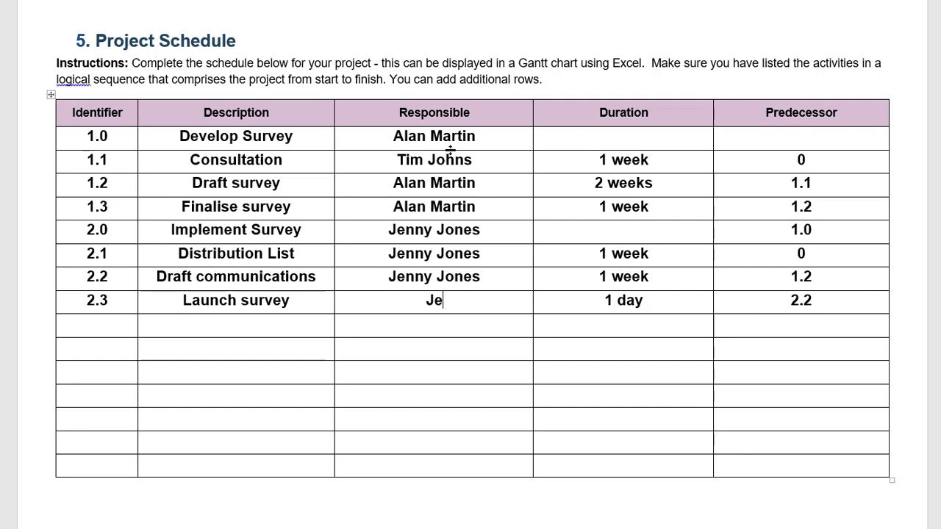
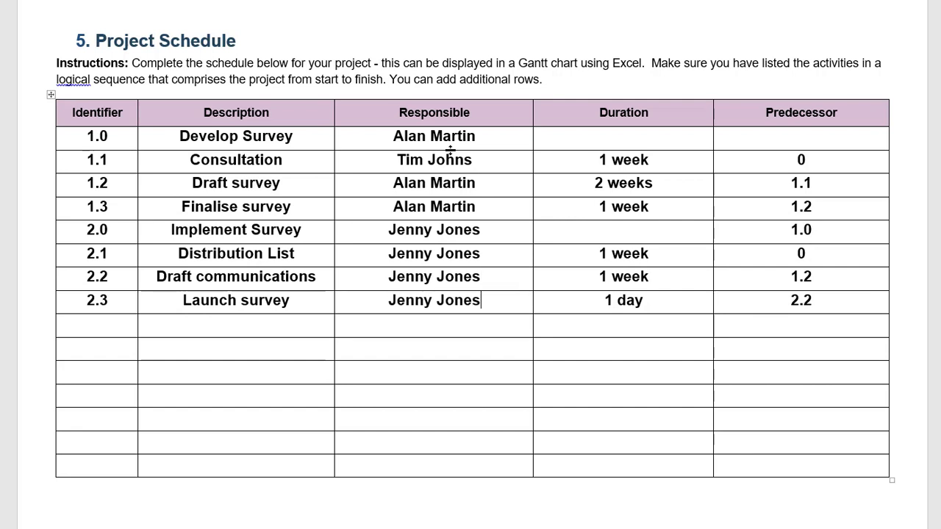
Enter 4 weeks as Develop Survey's duration and 0 as its predecessor.
{"action": "left_click", "coordinate": [631, 206]}
{"action": "left_click", "coordinate": [631, 140]}
{"action": "type", "text": "4 weeks"}
{"action": "type", "text": "0"}
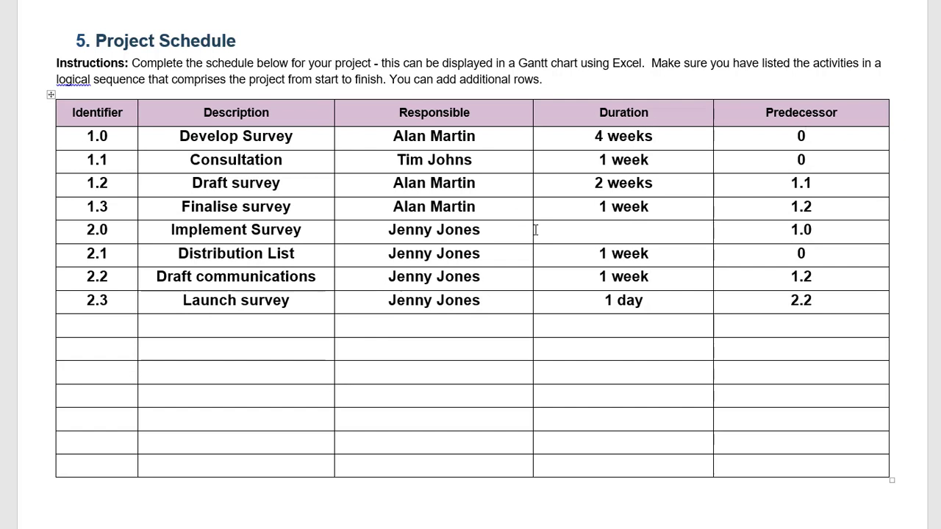
Enter '2 weeks, 1 day' as the duration for row 2.0, Implement Survey.
{"action": "left_click", "coordinate": [657, 232]}
{"action": "type", "text": "2"}
{"action": "type", "text": " da"}
{"action": "key", "text": "BackSpace"}
{"action": "key", "text": "BackSpace"}
{"action": "type", "text": "weelk"}
{"action": "key", "text": "BackSpace"}
{"action": "key", "text": "BackSpace"}
{"action": "type", "text": "ks, "}
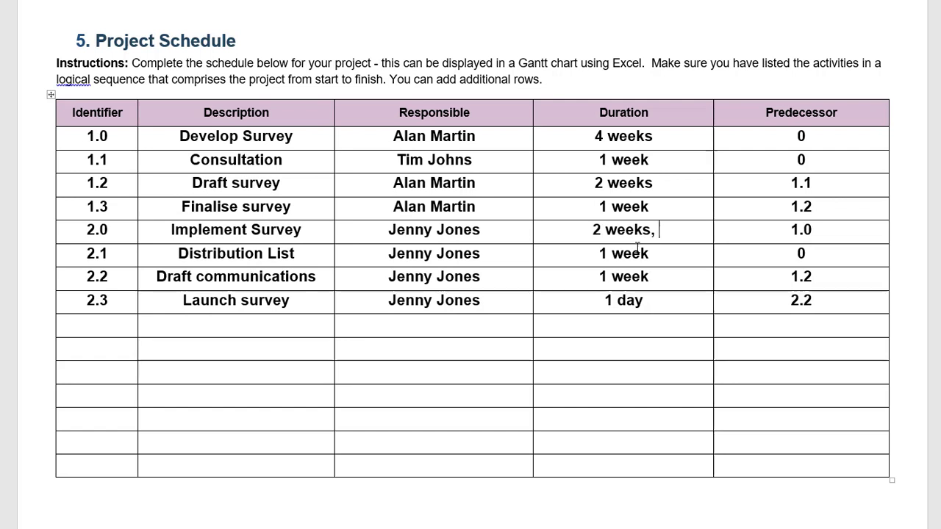
{"action": "type", "text": "1 day"}
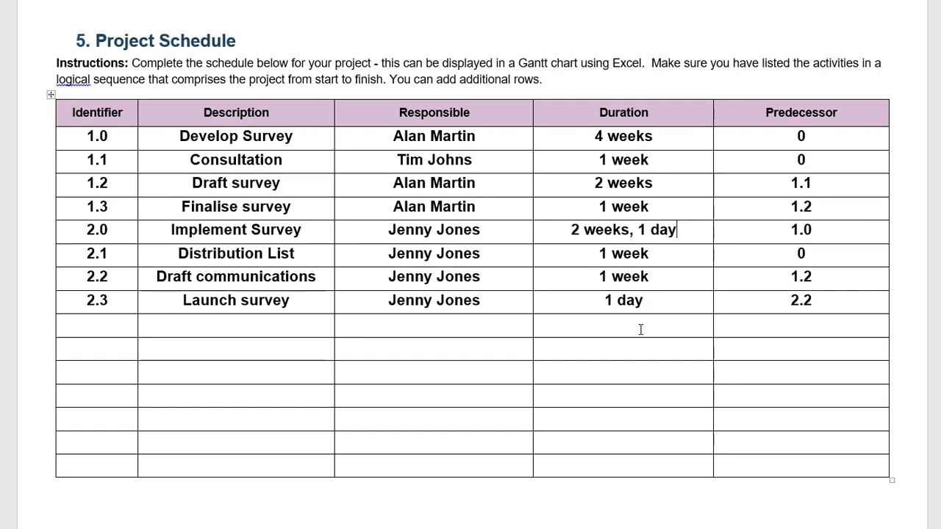
{"action": "left_click", "coordinate": [639, 327]}
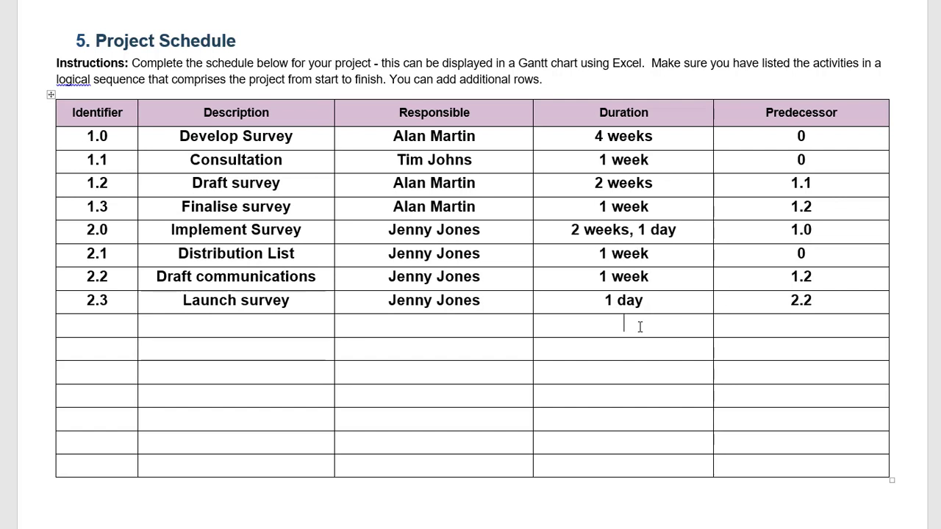